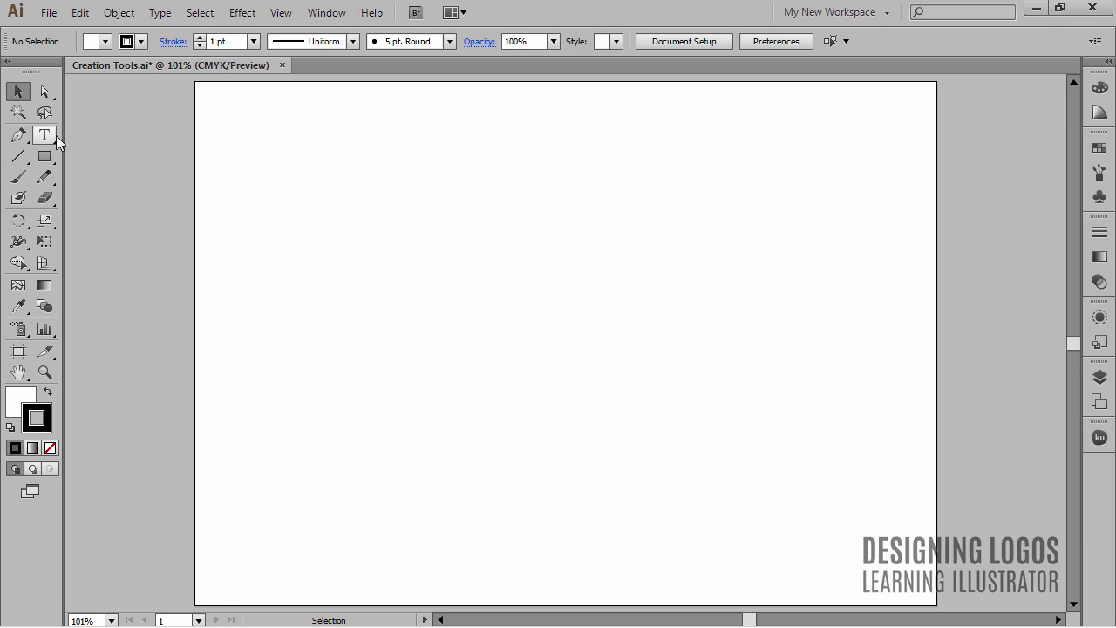
Try out the Type, Rectangle and Pen tools in the toolbar
left_click(56, 142)
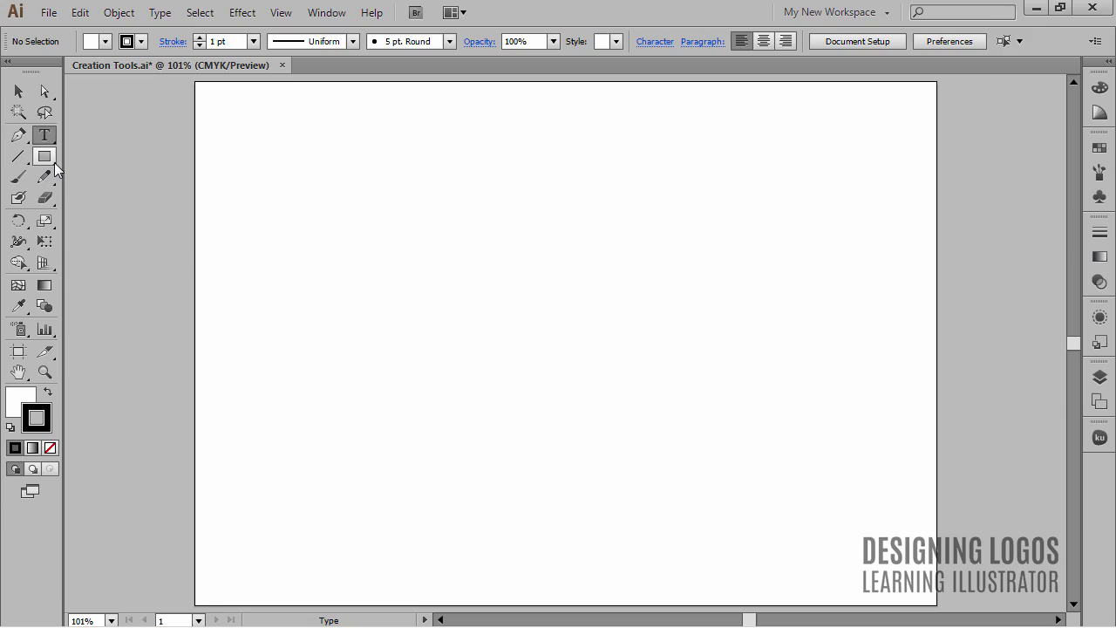
left_click(53, 162)
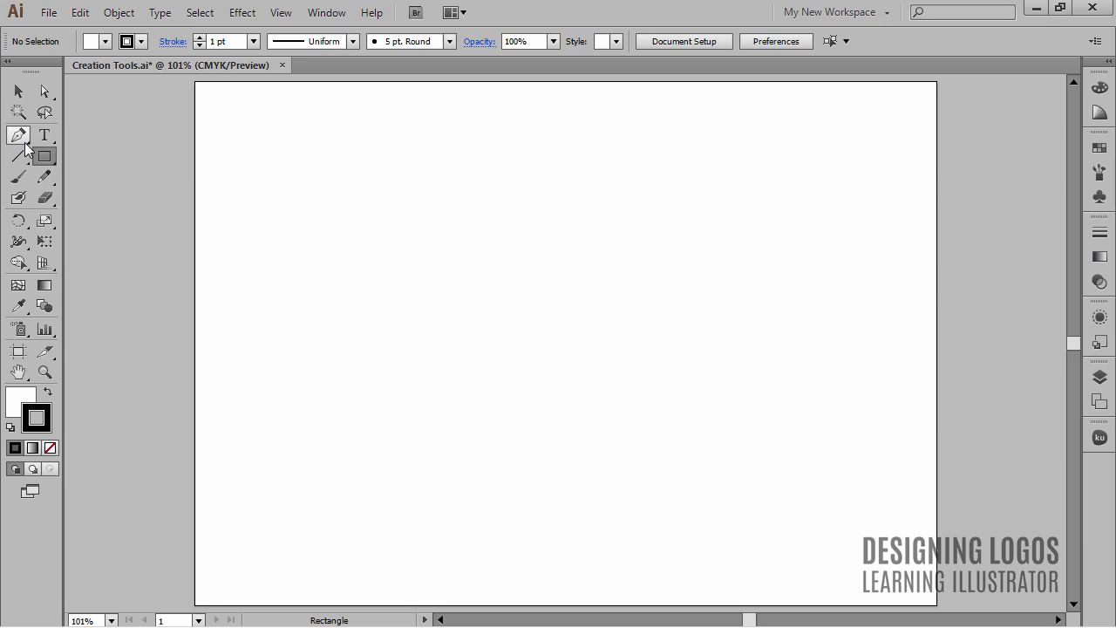
left_click(25, 144)
left_click(53, 160)
Pick Rectangle Tool from the shape flyout and activate it with the M shortcut
left_click(56, 161)
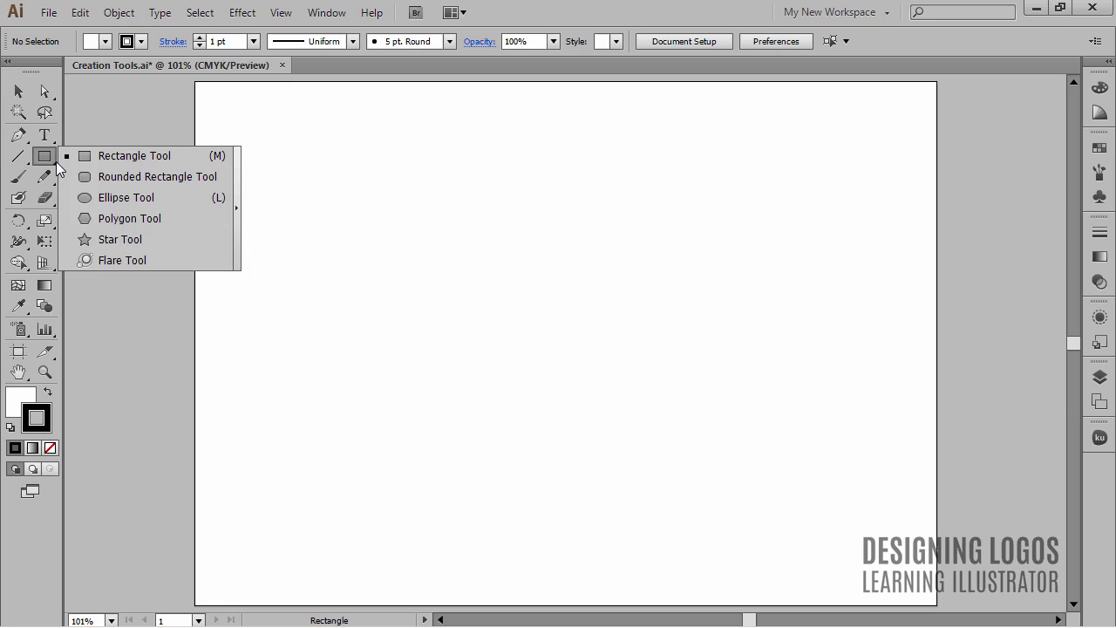
left_click(153, 163)
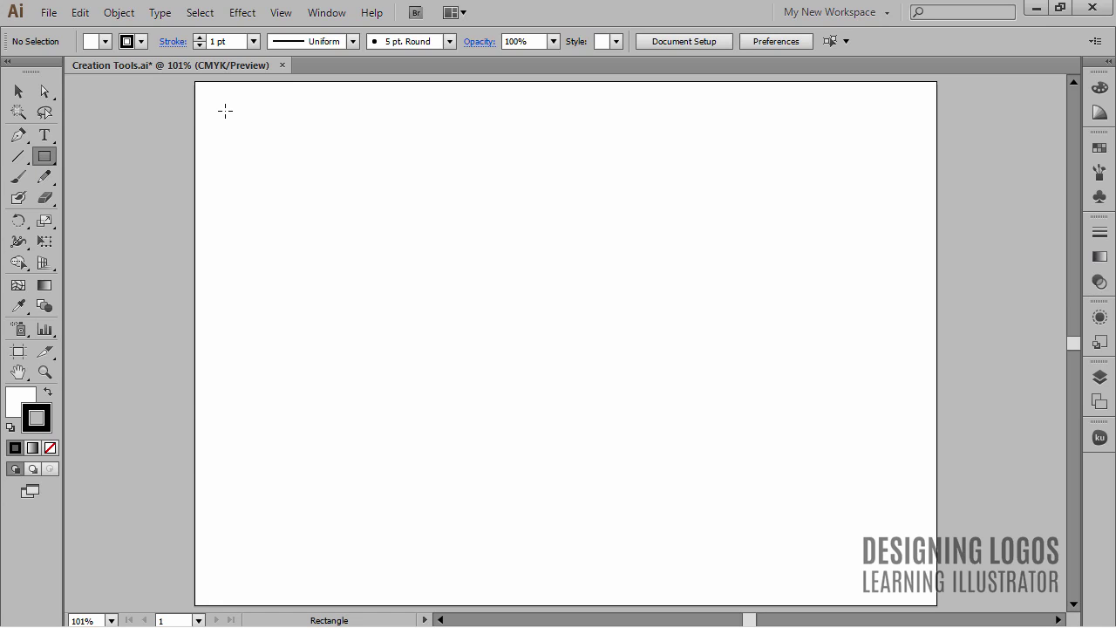
key("m")
Draw the top row of five rectangles and squares, including a 109.9 pt centre-drawn square
left_click_drag(209, 102, 279, 206)
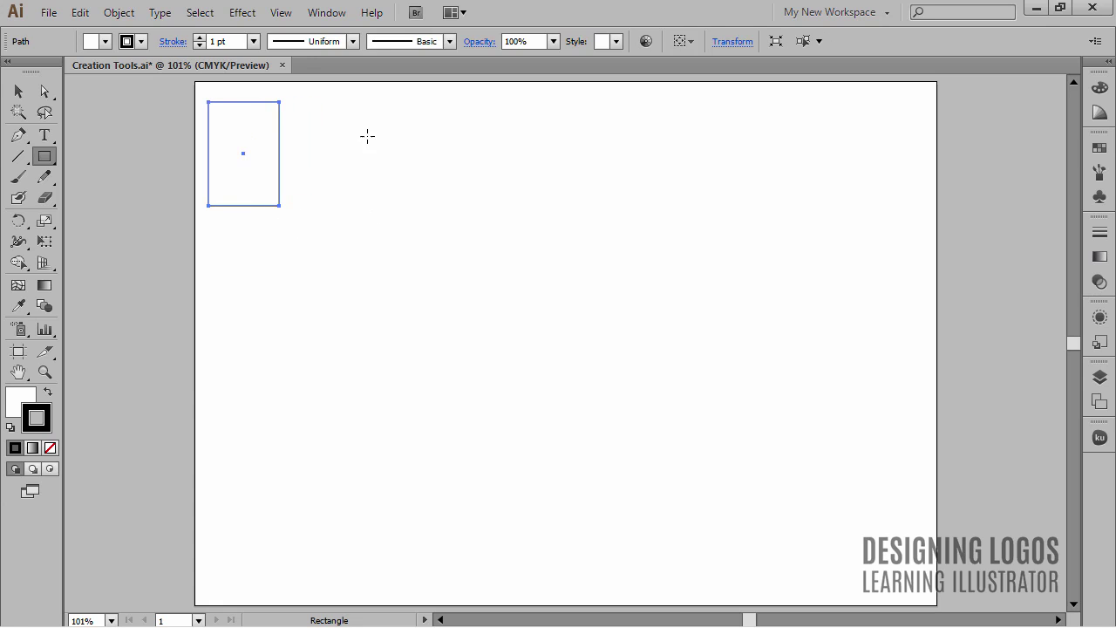
left_click_drag(306, 108, 403, 206)
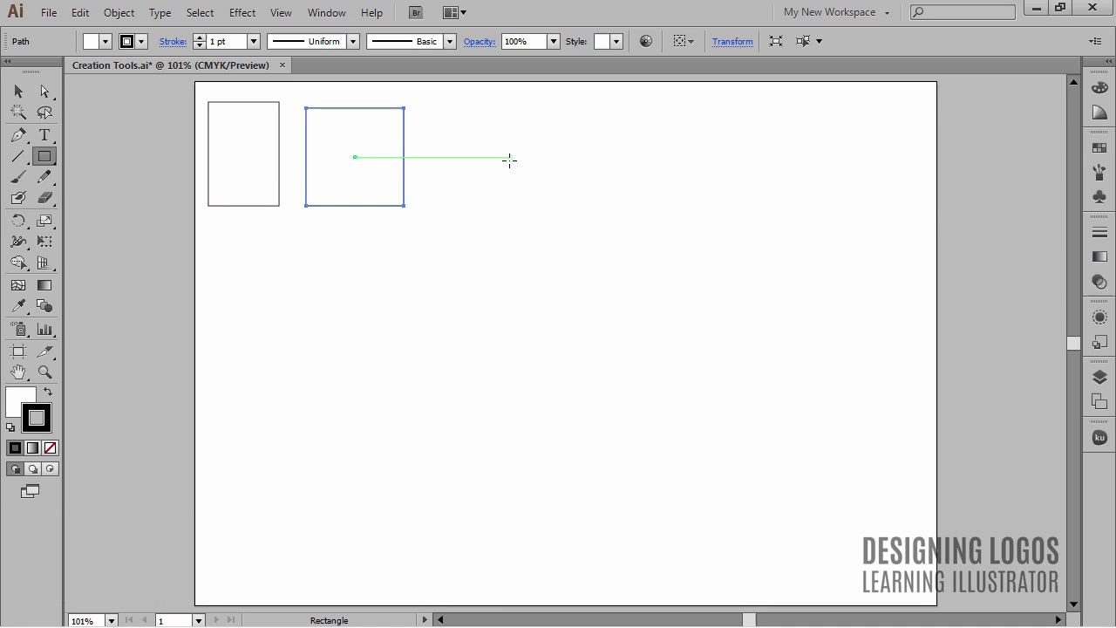
mouse_move(484, 157)
left_mouse_down()
mouse_move(522, 214)
mouse_move(584, 217)
mouse_move(537, 247)
mouse_move(555, 214)
mouse_move(530, 202)
left_mouse_up()
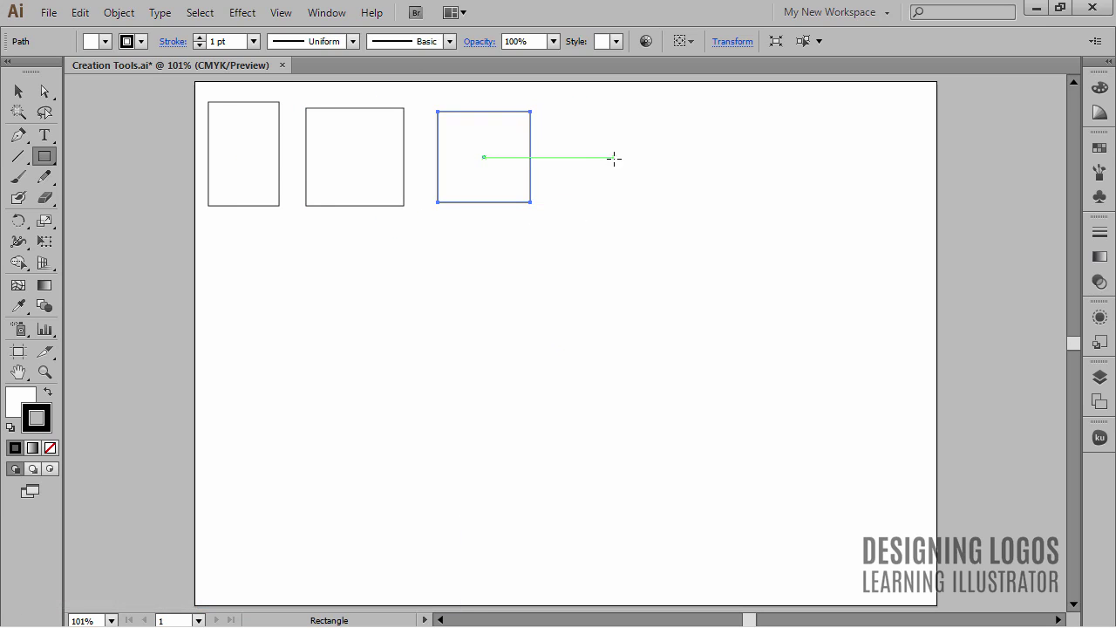
mouse_move(615, 155)
left_mouse_down()
mouse_move(663, 200)
mouse_move(620, 199)
mouse_move(639, 202)
left_mouse_up()
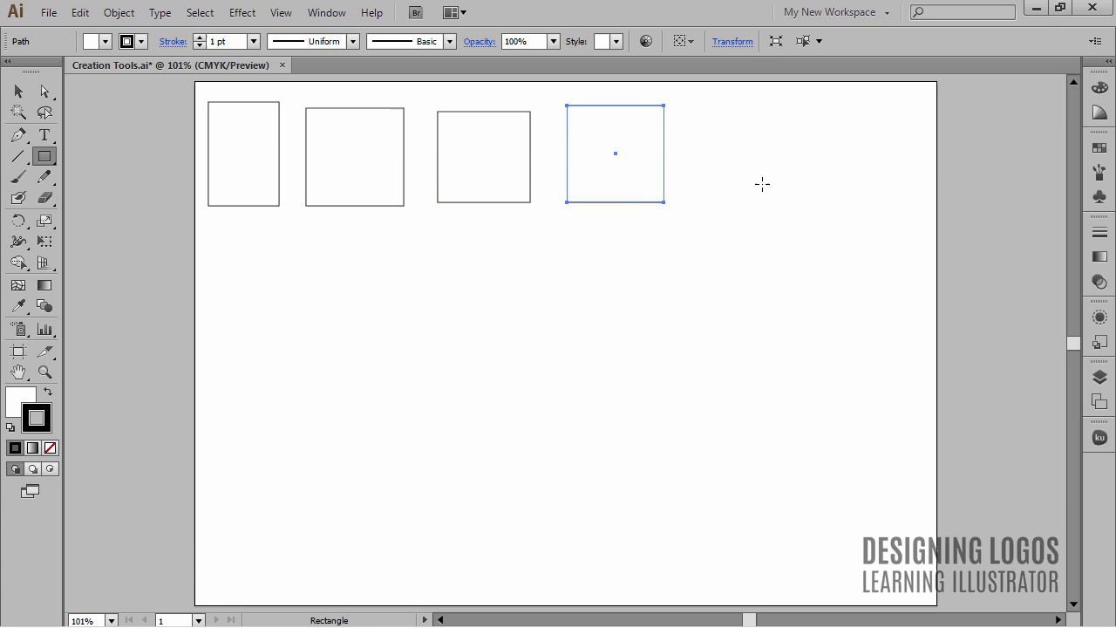
mouse_move(703, 111)
left_mouse_down()
mouse_move(800, 203)
mouse_move(828, 199)
mouse_move(516, 380)
mouse_move(797, 393)
mouse_move(550, 339)
mouse_move(838, 254)
mouse_move(783, 202)
left_mouse_up()
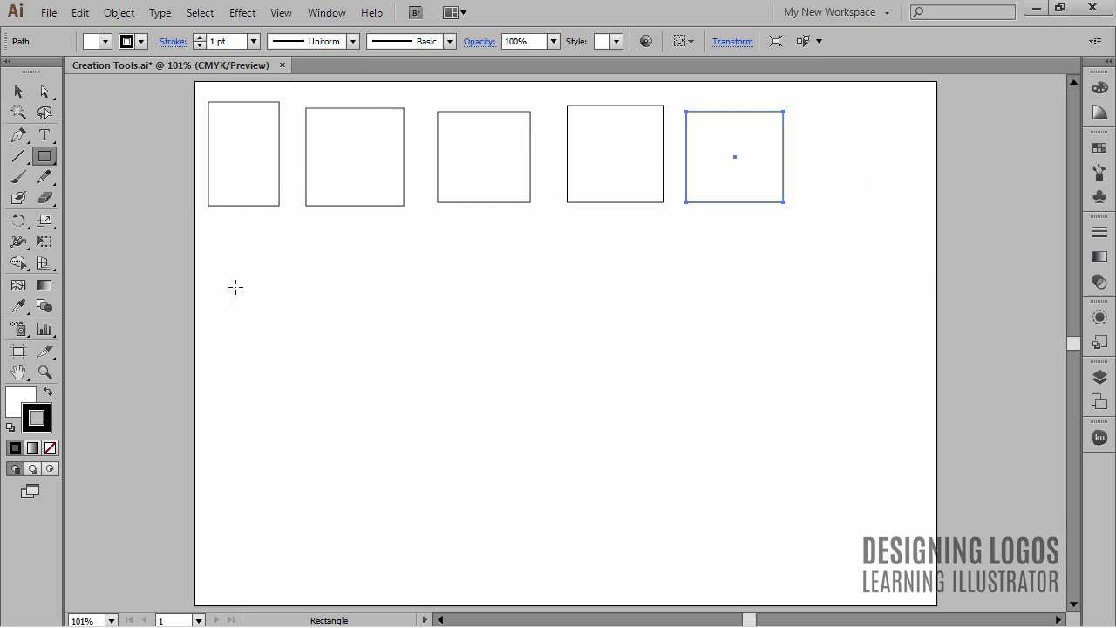
Draw the lower row of four rectangles, ending with a small one
left_click_drag(208, 242, 282, 372)
left_click_drag(312, 243, 389, 372)
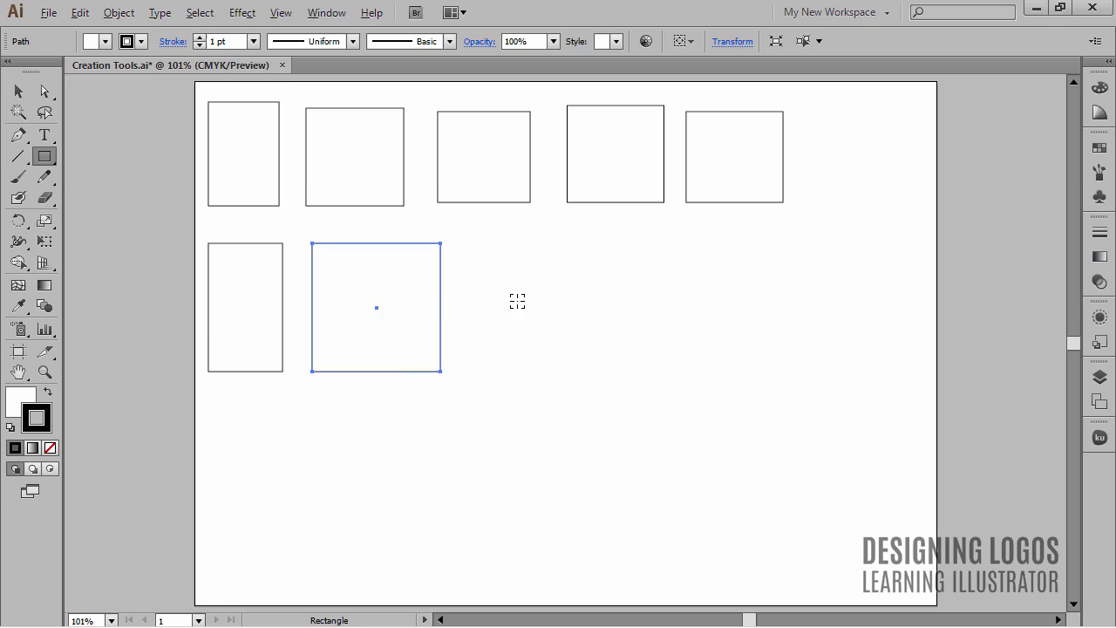
mouse_move(517, 301)
left_mouse_down()
mouse_move(575, 361)
mouse_move(556, 366)
mouse_move(565, 363)
left_mouse_up()
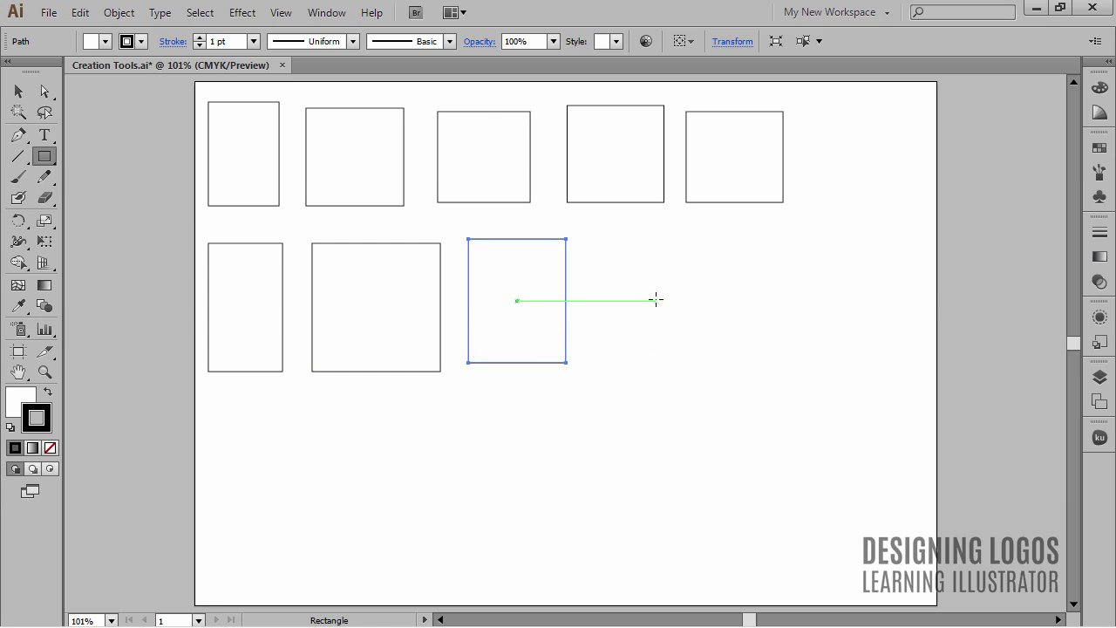
left_click_drag(645, 276, 646, 307)
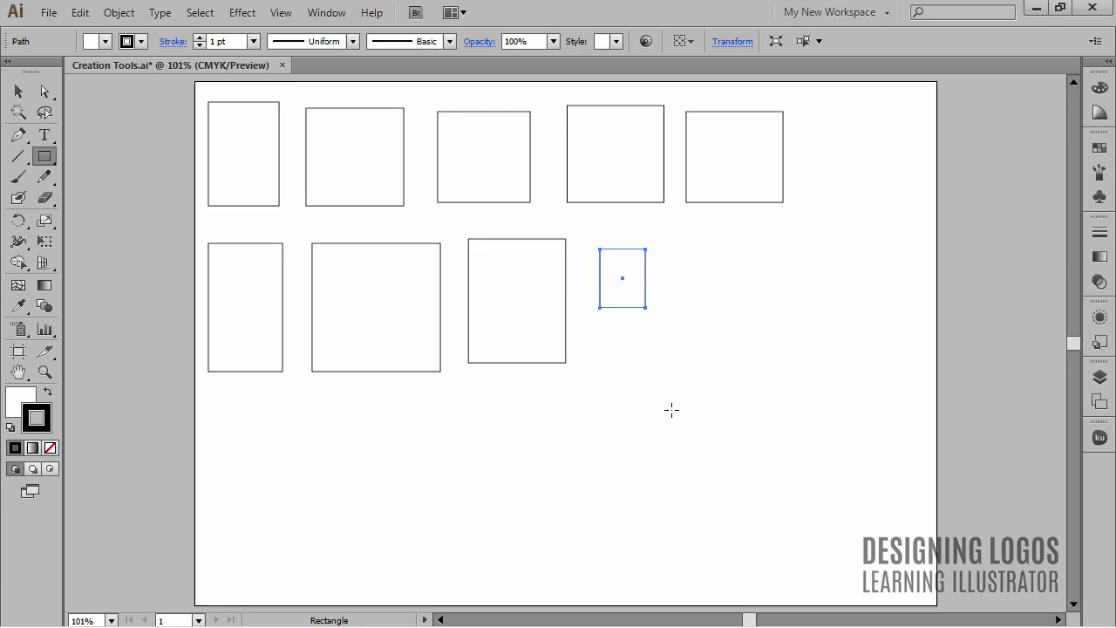
Select all nine rectangles and delete them
key("ctrl")
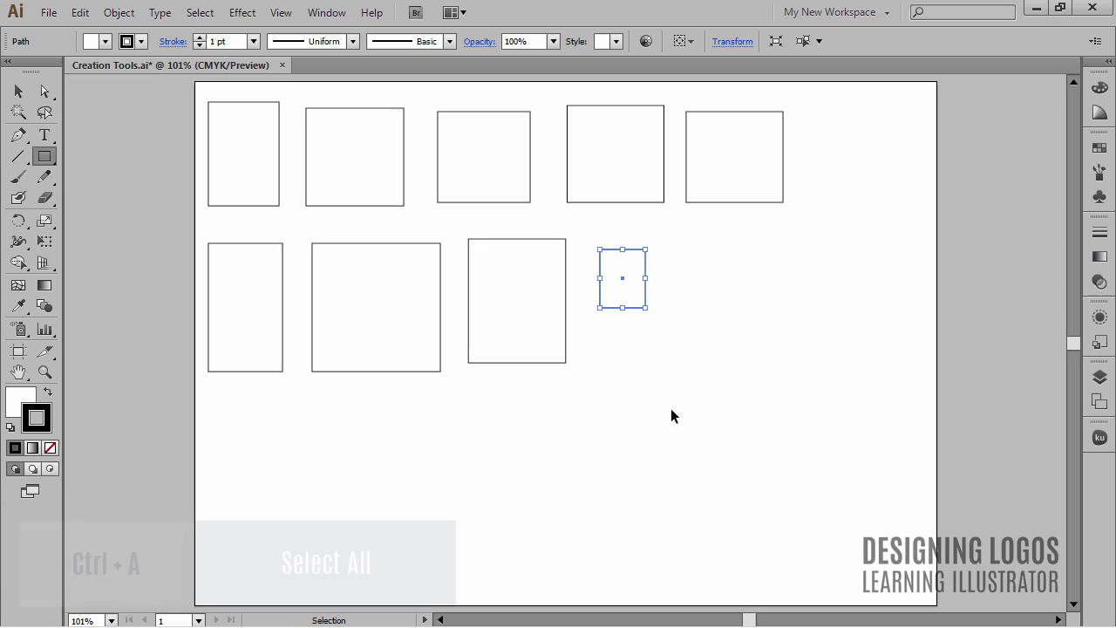
key("ctrl+a")
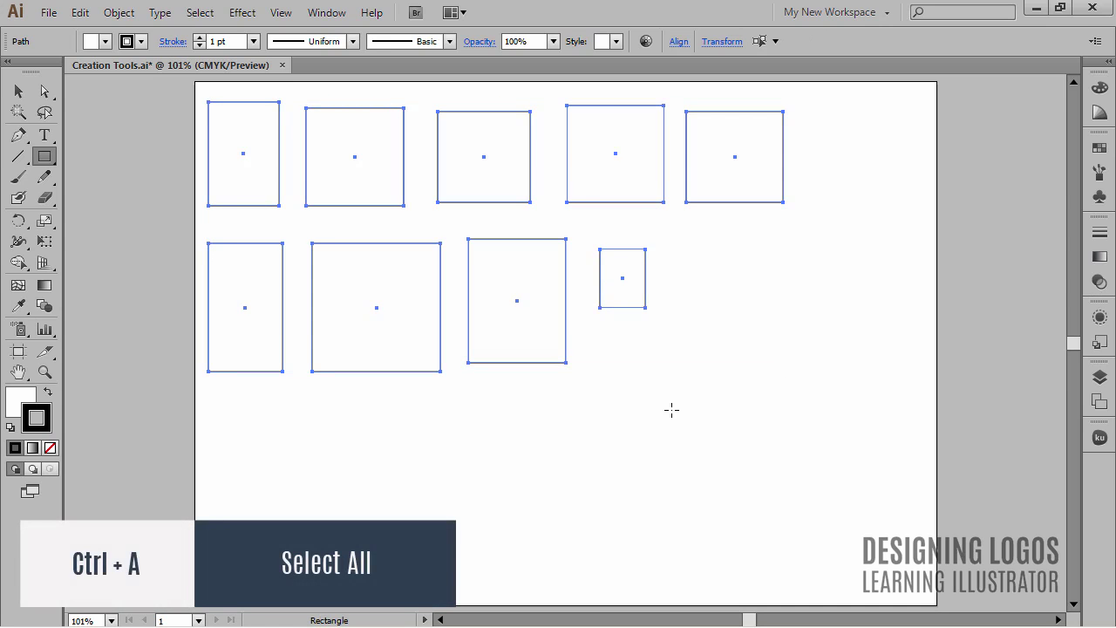
key("Delete")
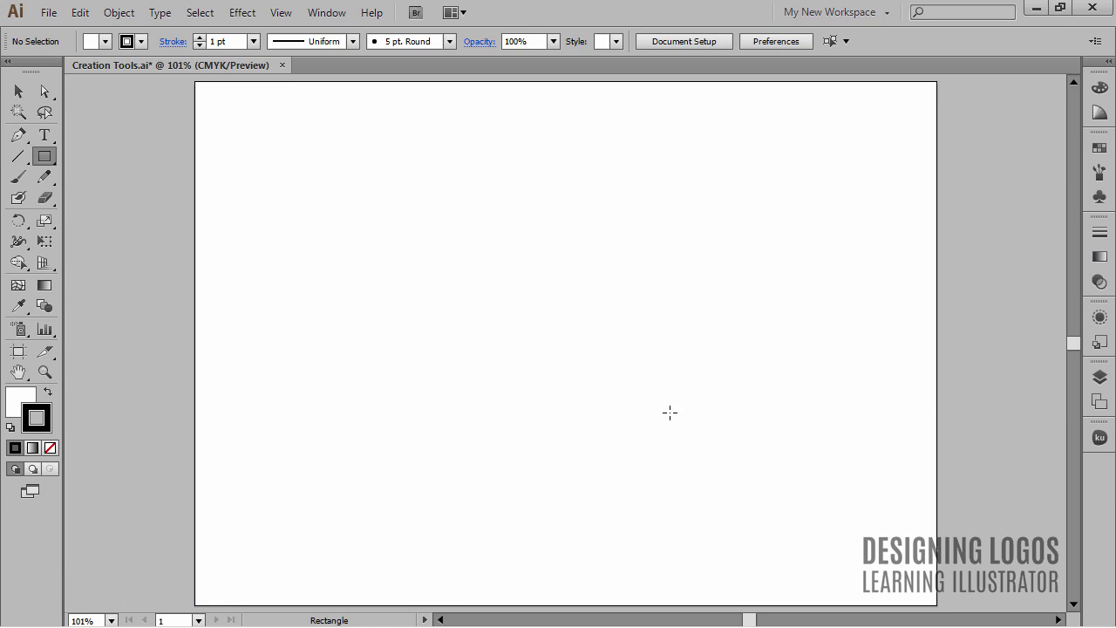
Create a 200 × 200 pt square, nudge it up and right, and deselect it
left_click(387, 236)
left_click_drag(899, 316, 609, 225)
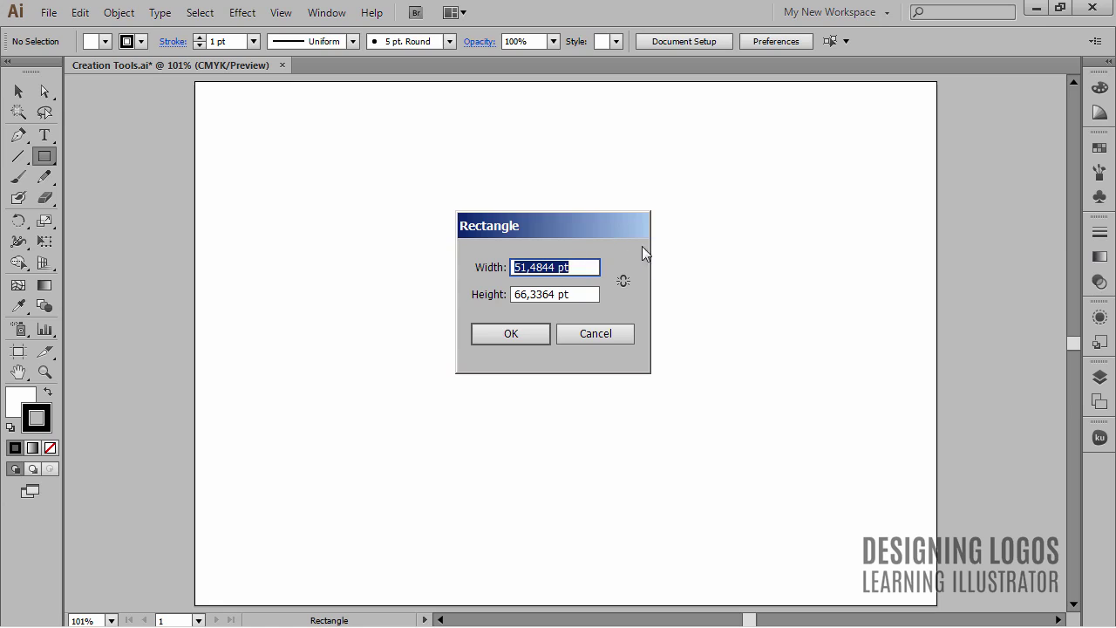
left_click(630, 279)
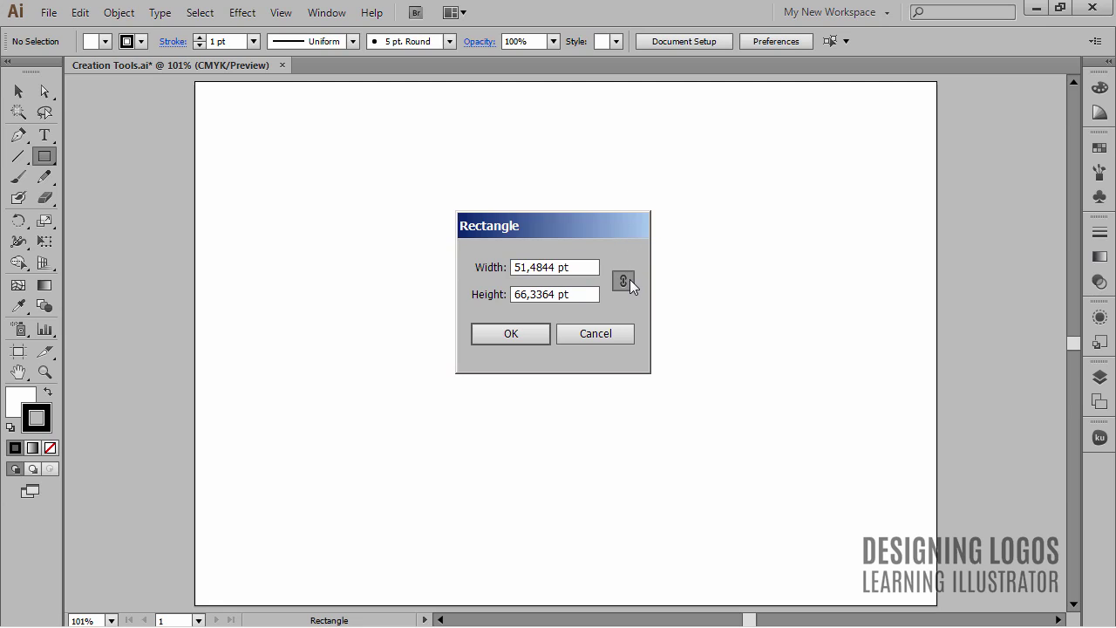
left_click(587, 266)
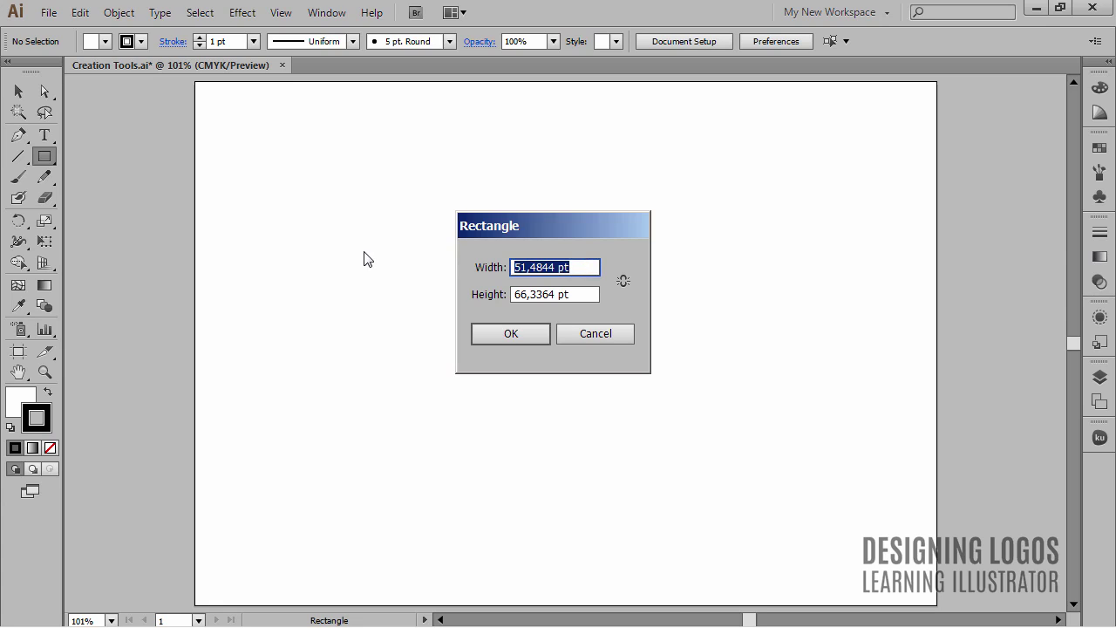
type("200")
key("Tab")
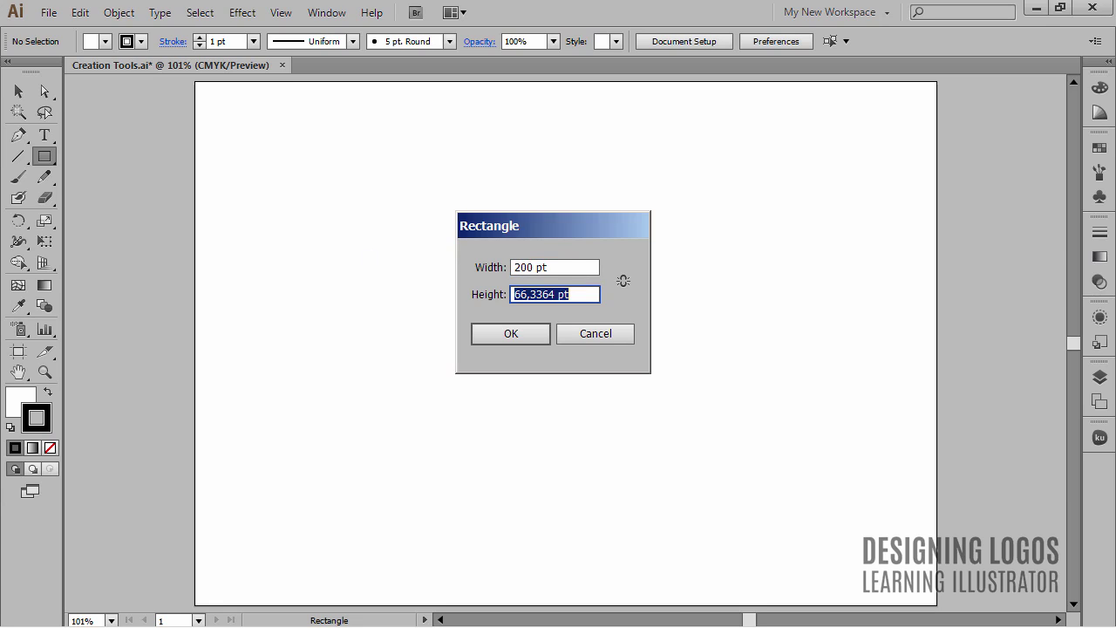
type("200")
key("Return")
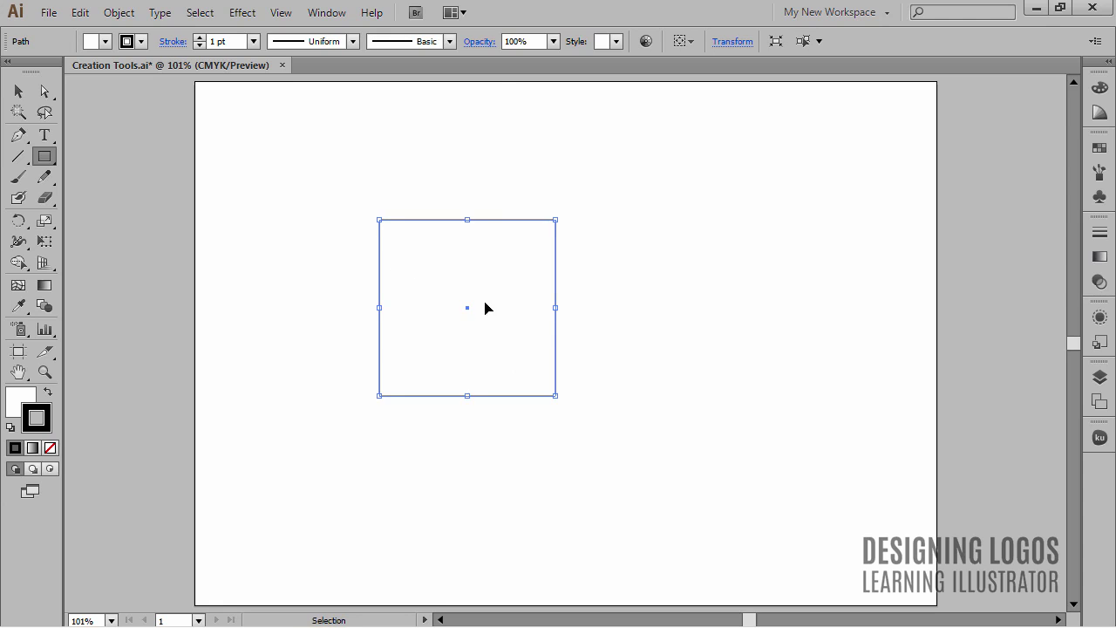
left_click_drag(466, 311, 516, 296)
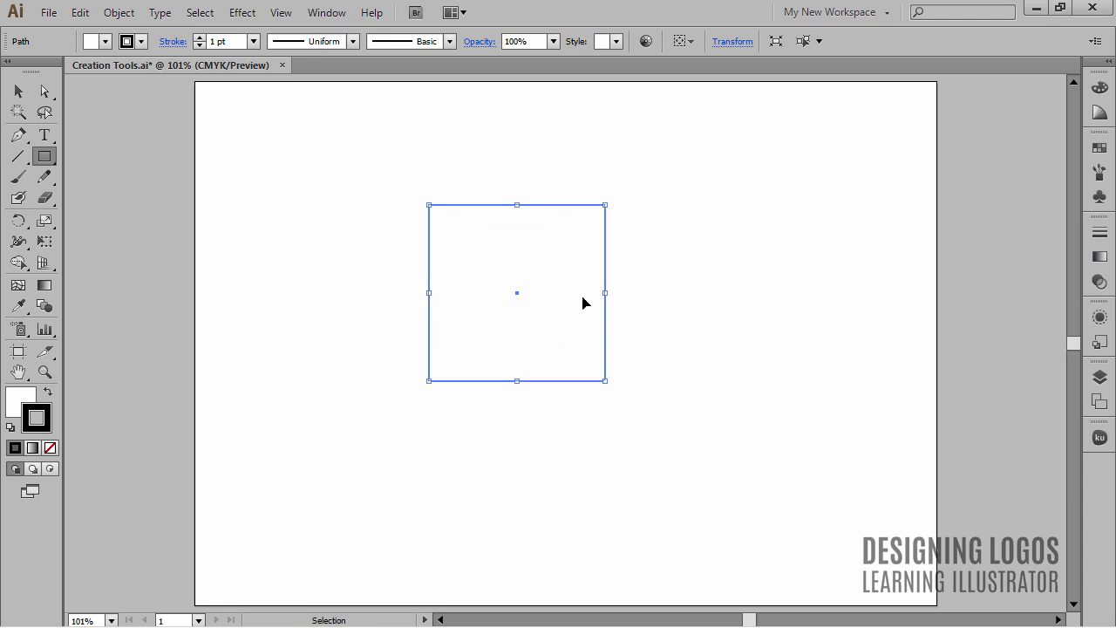
left_click(725, 266)
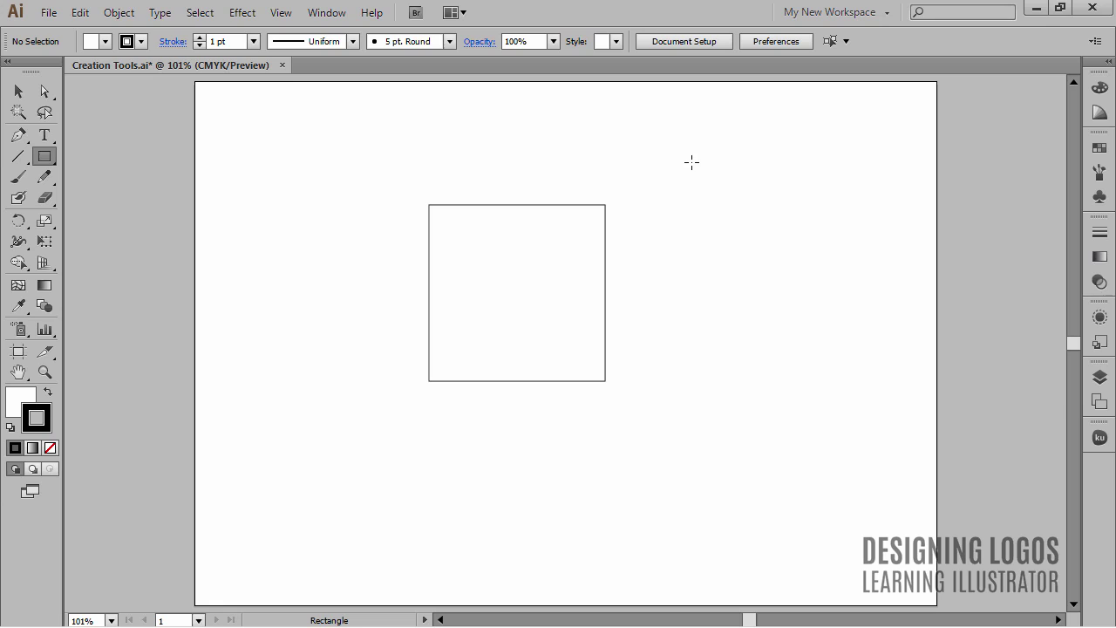
Select the 200 pt square and delete it
key("ctrl")
left_click(598, 220, "ctrl")
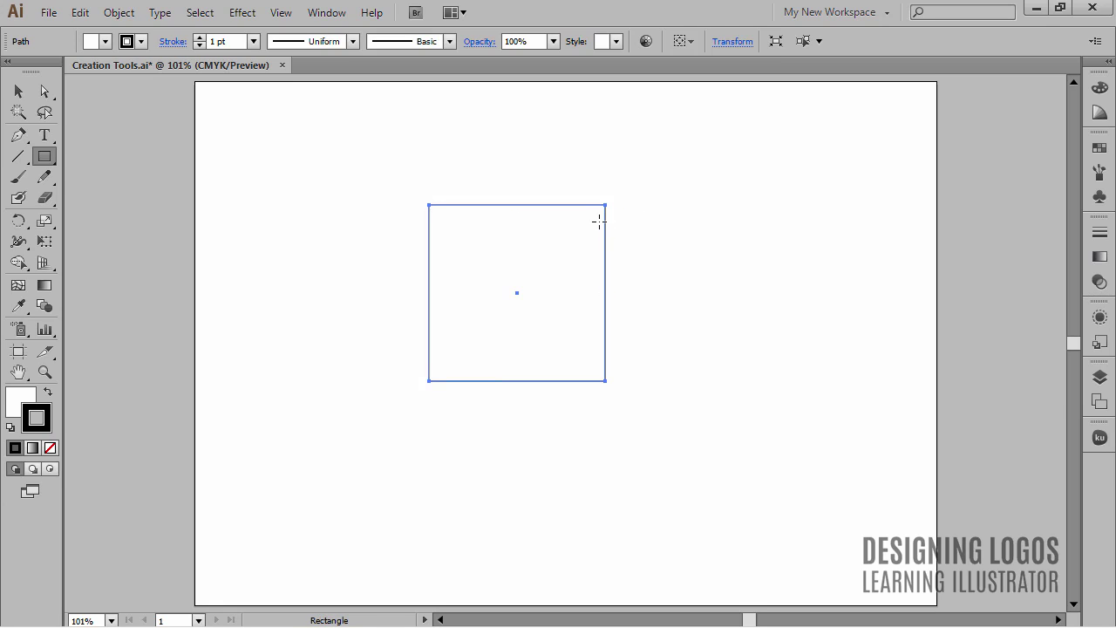
key("Delete")
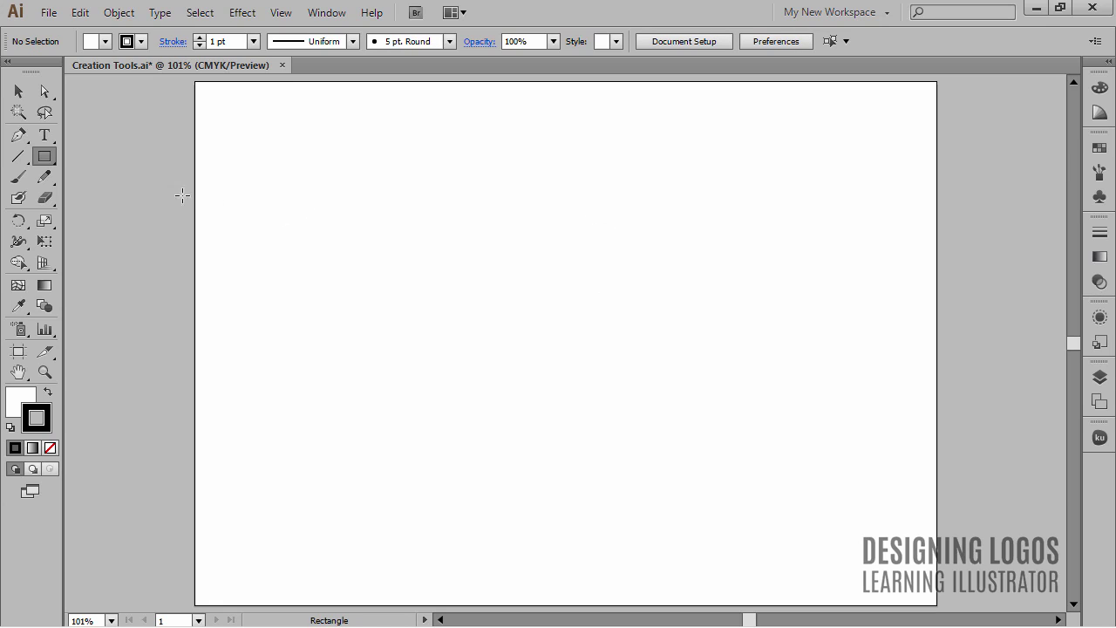
Draw a rounded rectangle at top-left, adjusting corners with arrow keys until it becomes a circle
left_click(47, 157)
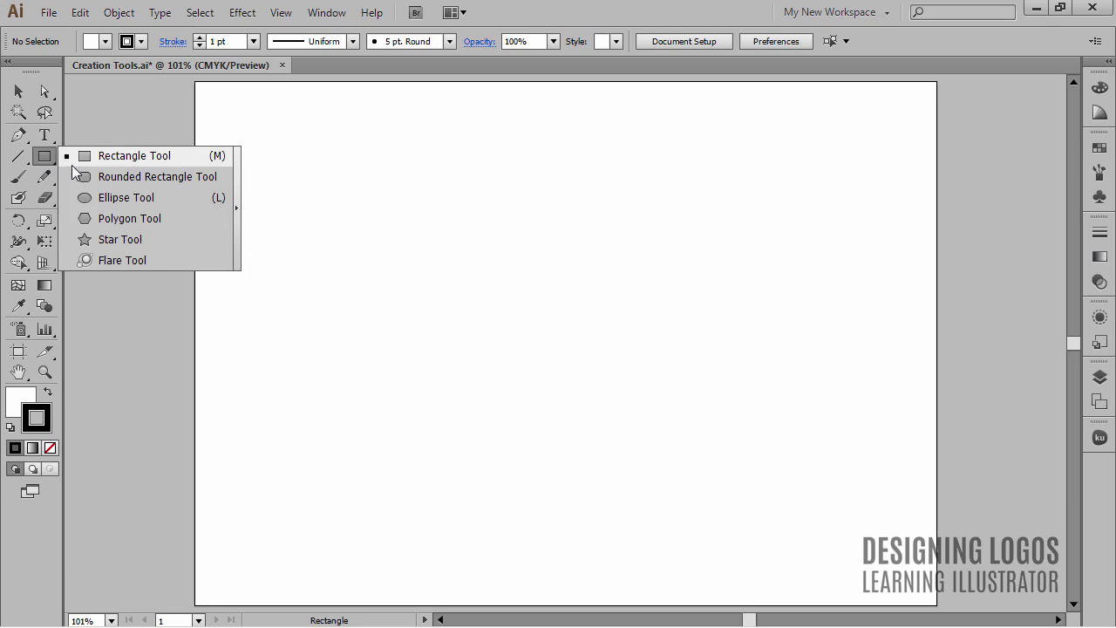
left_click(147, 176)
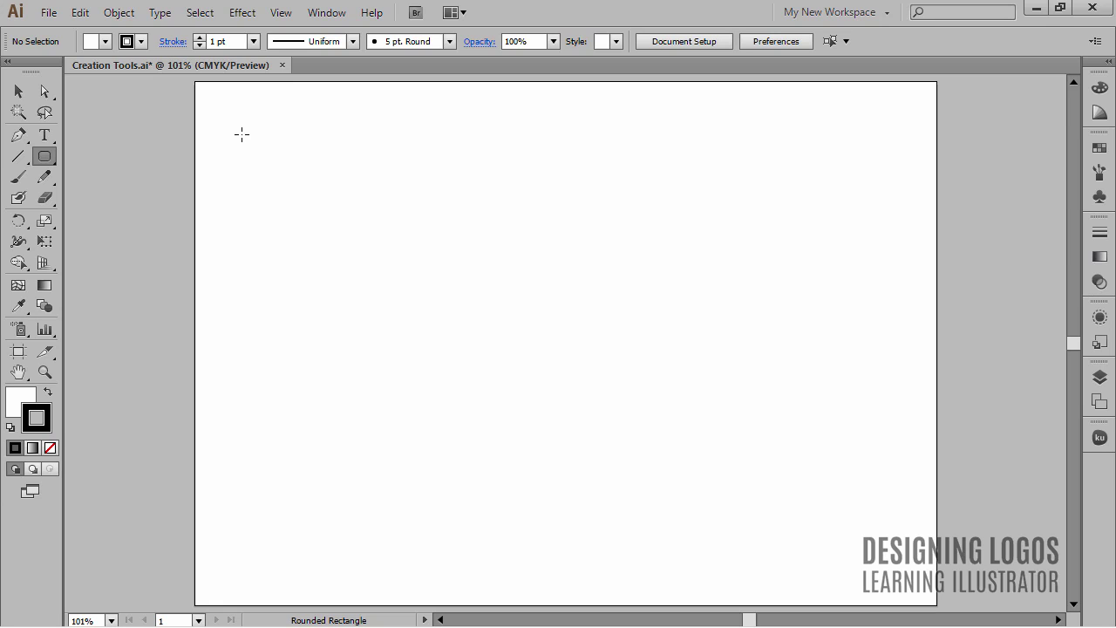
left_click_drag(242, 134, 420, 311)
key("Up")
key("Up")
key("Up")
key("Up")
key("Up")
key("Up")
key("Up")
key("Up")
key("Up")
key("Up")
key("Down")
key("Down")
key("Down")
key("Down")
key("Down")
key("Down")
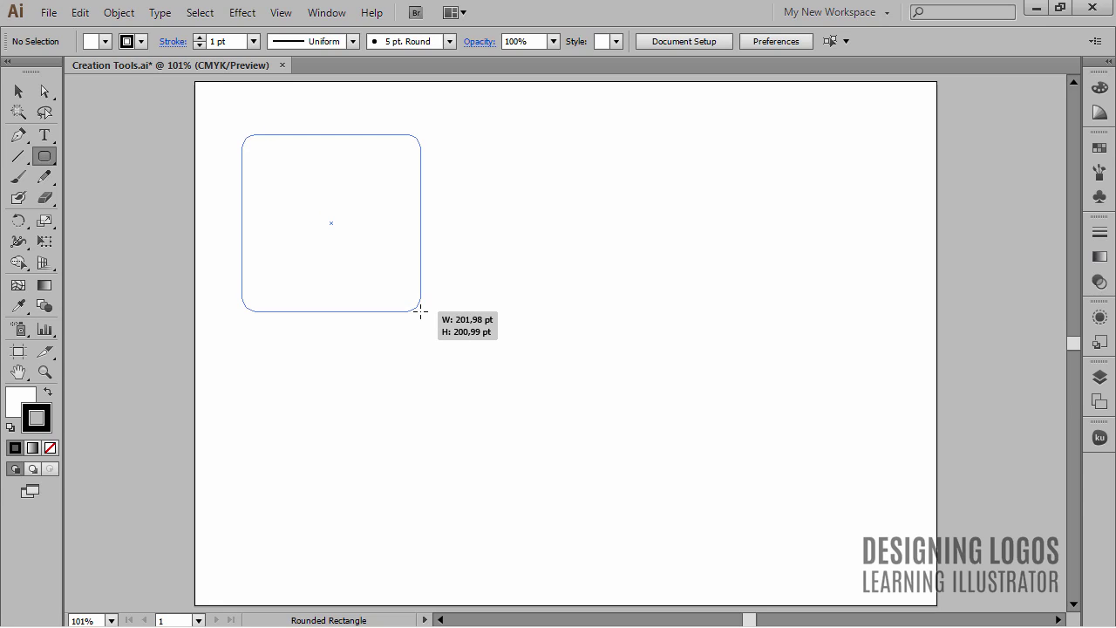
key("Down")
key("Down")
key("Down")
left_click_drag(420, 311, 368, 269)
key("Left")
key("Up")
key("Up")
key("Up")
key("Up")
key("Up")
key("Up")
key("Up")
key("Up")
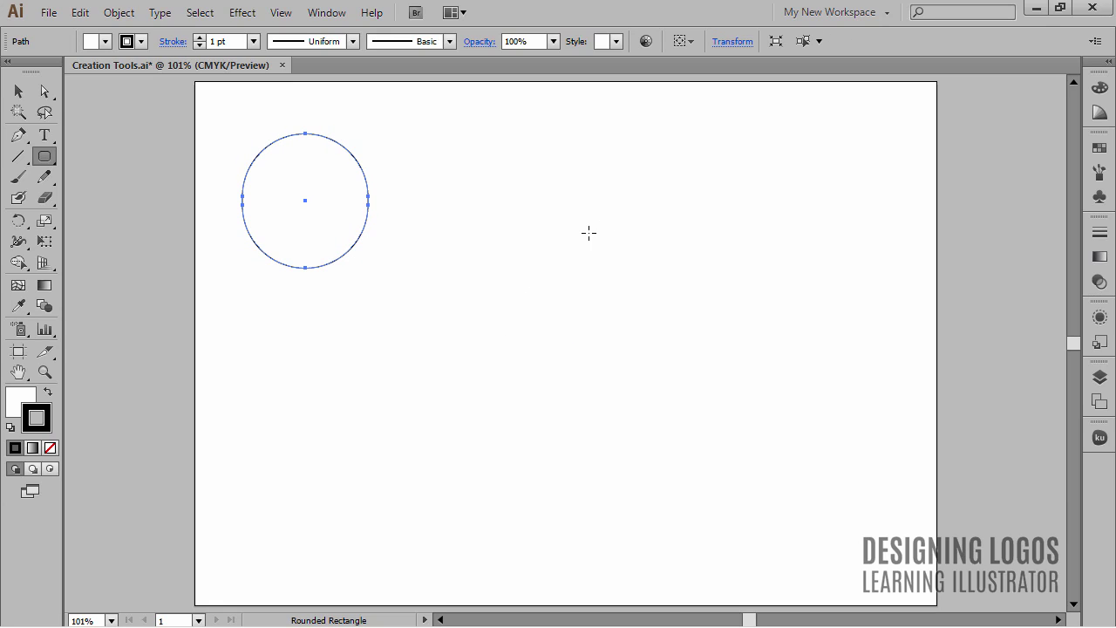
Create a 200 × 200 pt rounded rectangle with 10 pt corner radius right of the circle
left_click(519, 185)
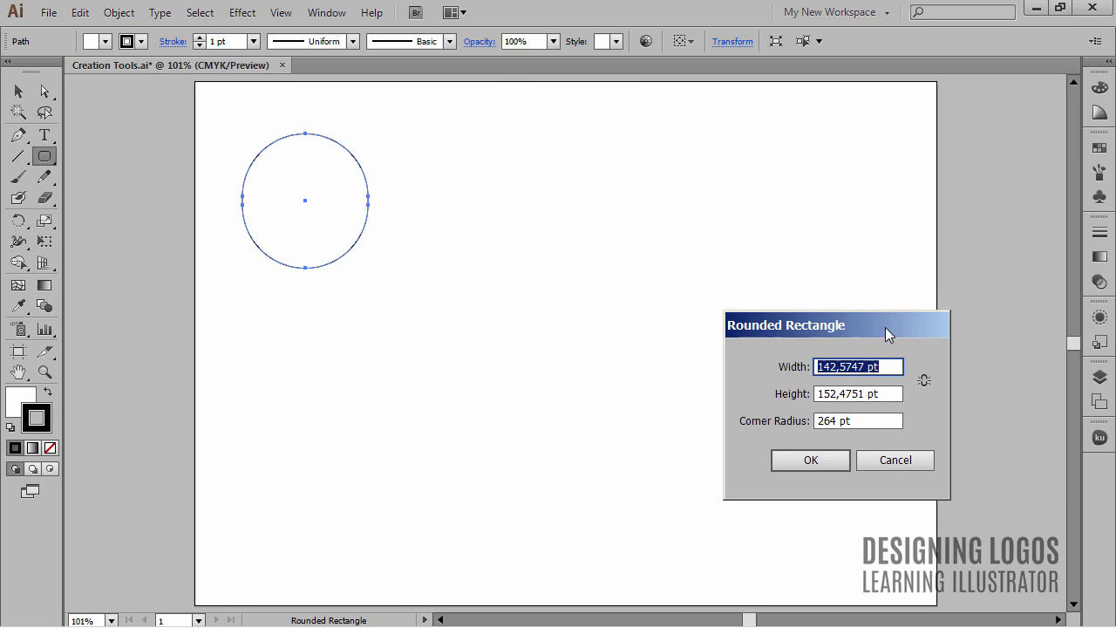
left_click_drag(885, 327, 813, 163)
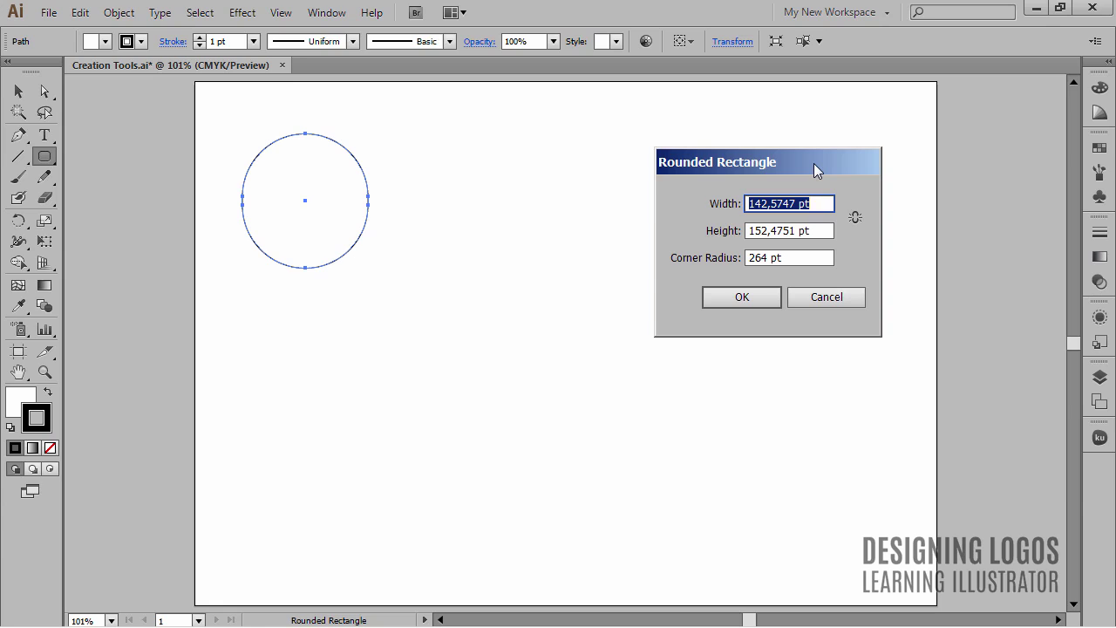
type("200")
key("Tab")
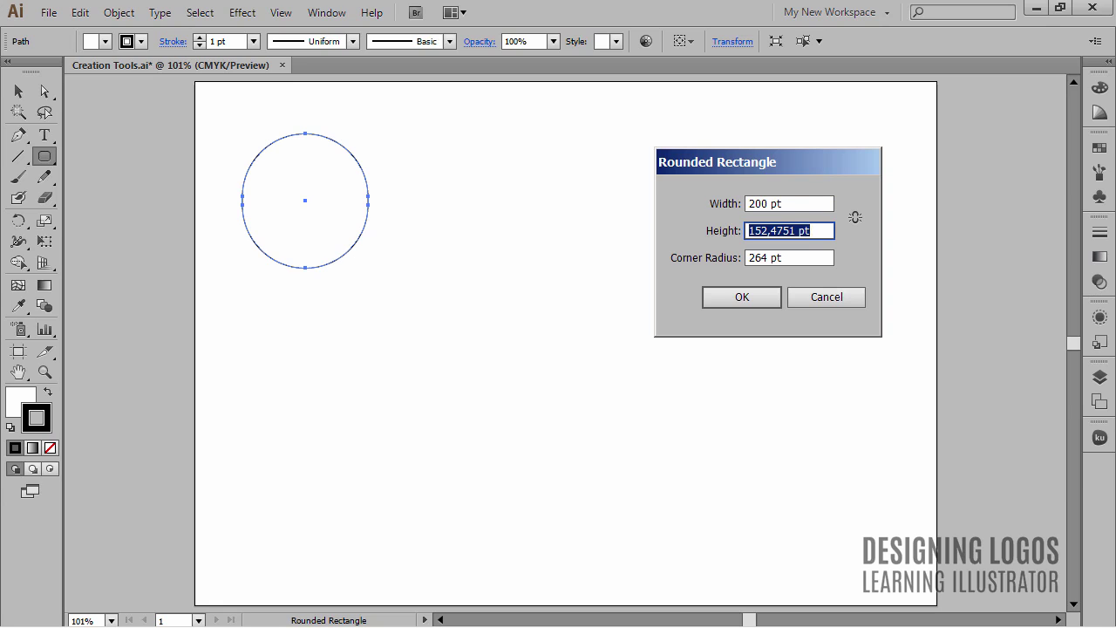
type("200")
key("Tab")
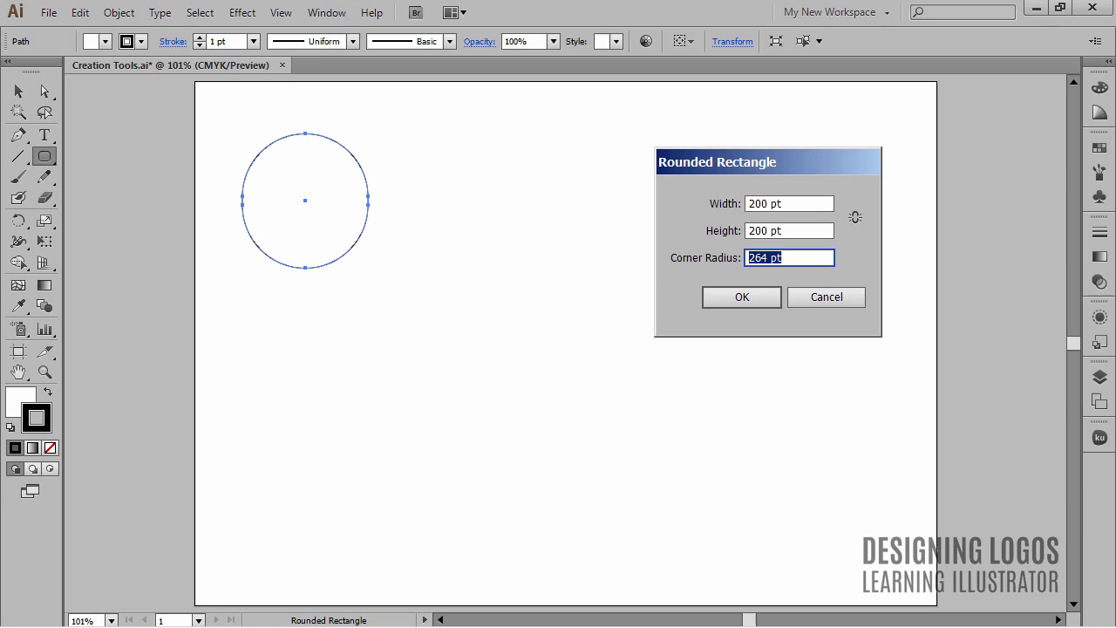
type("10")
key("Return")
left_click(813, 161, "ctrl")
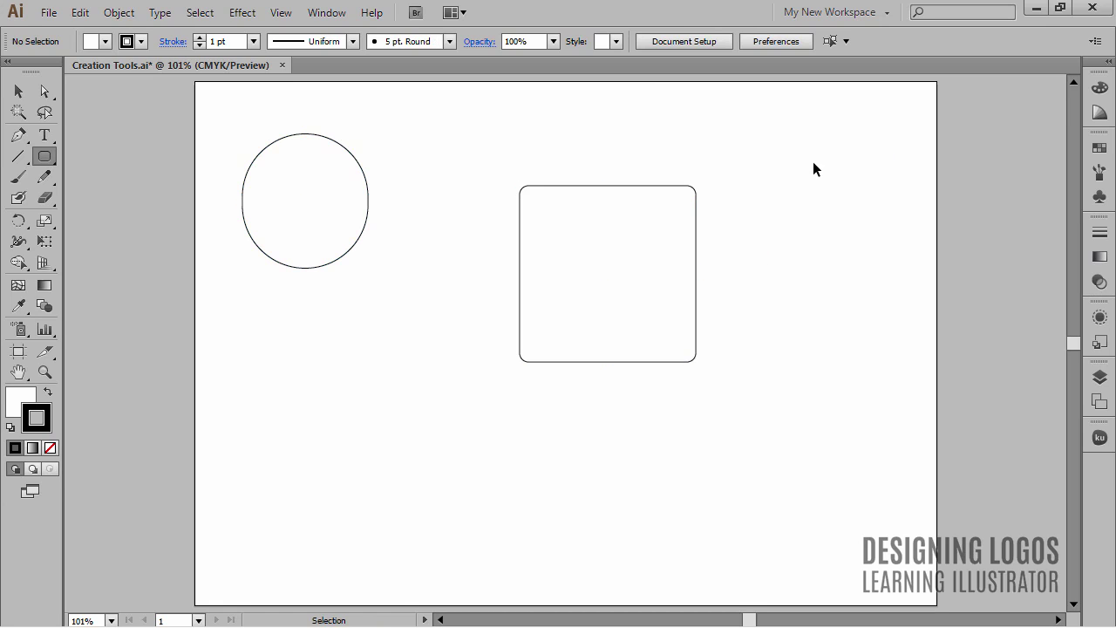
Swap fill and stroke so the rounded square is filled solid black
left_click(695, 223, "ctrl")
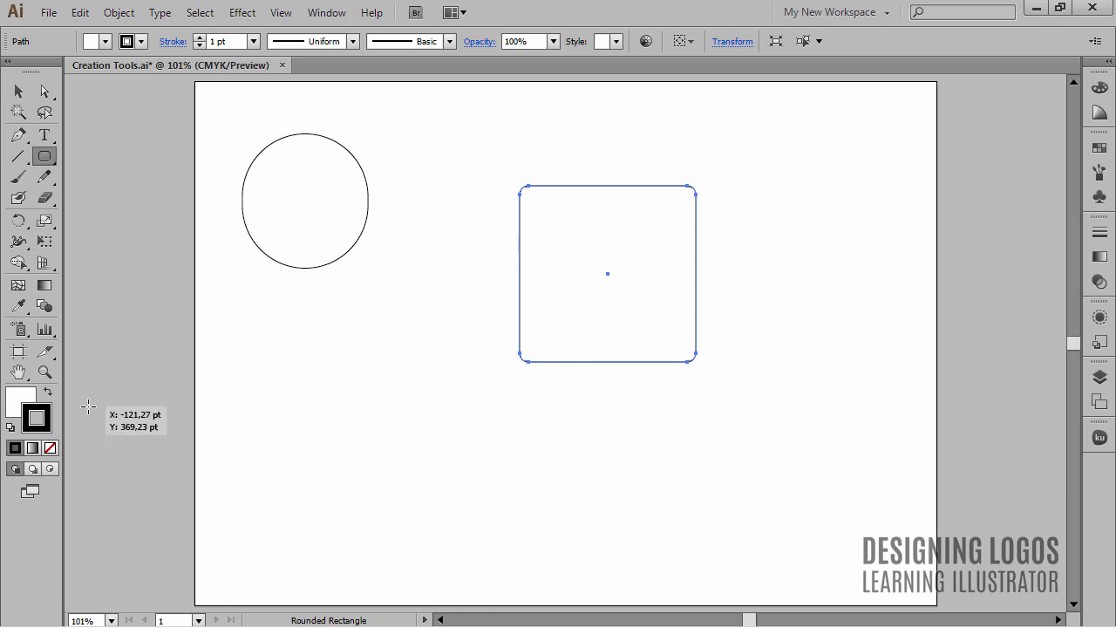
left_click(48, 391)
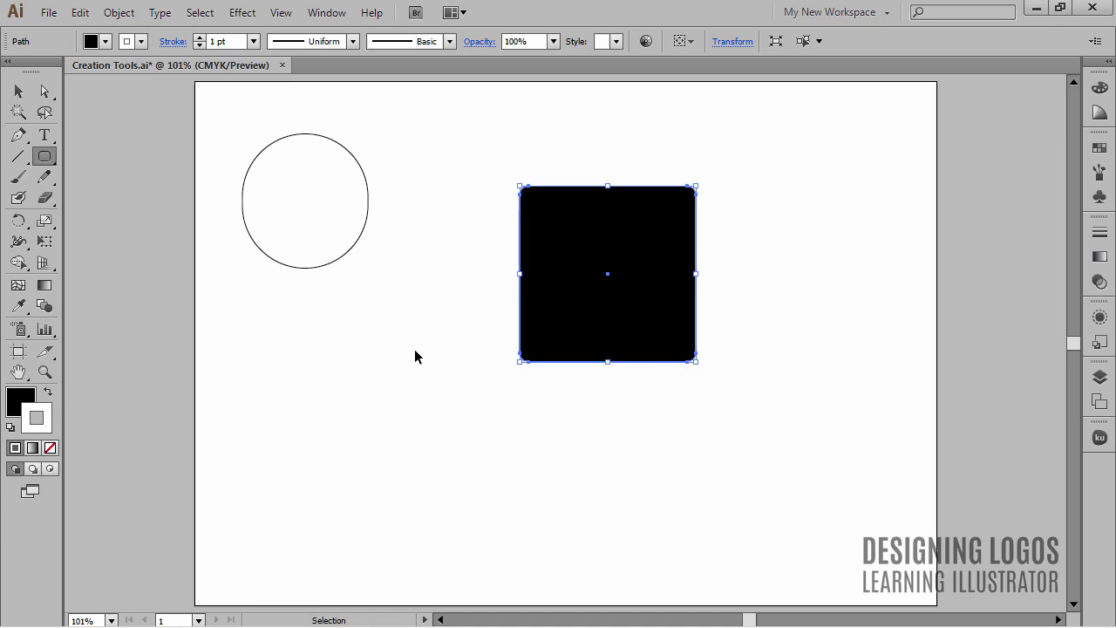
left_click(378, 394, "ctrl")
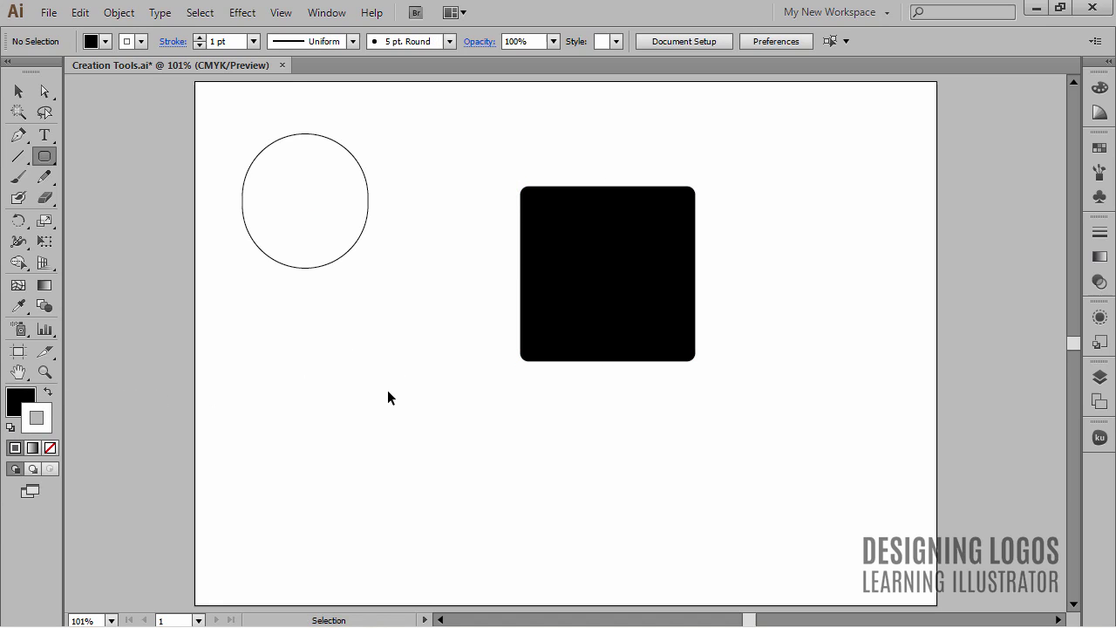